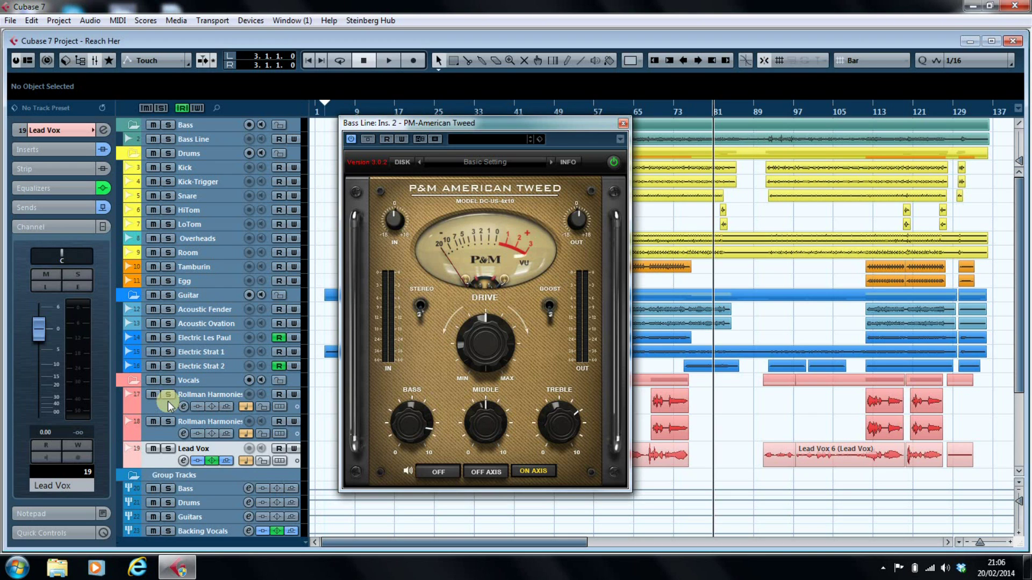
# Play the song from bar 81 to about bar 98 to hear the section without automation
pyautogui.press('space')
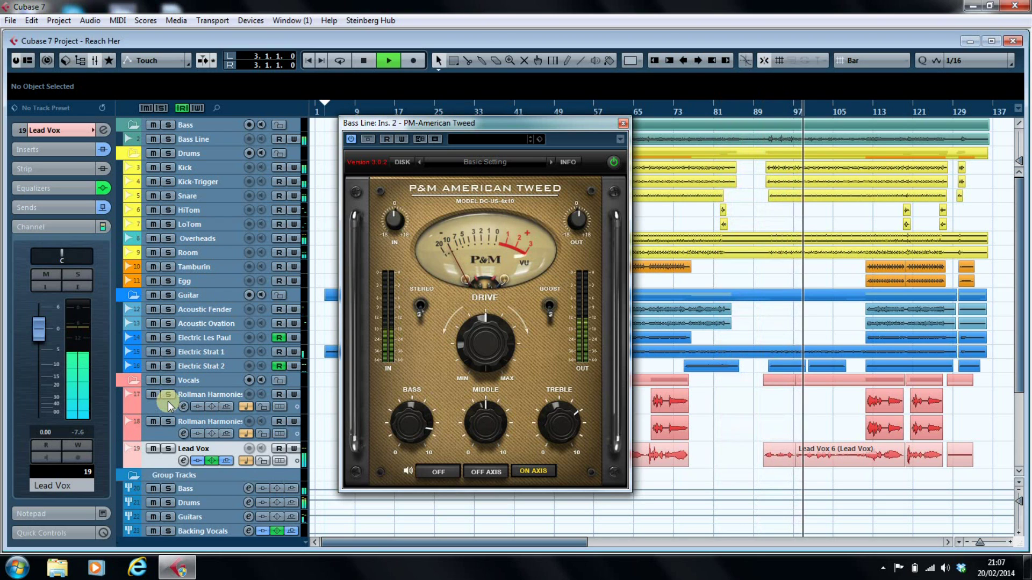
pyautogui.press('space')
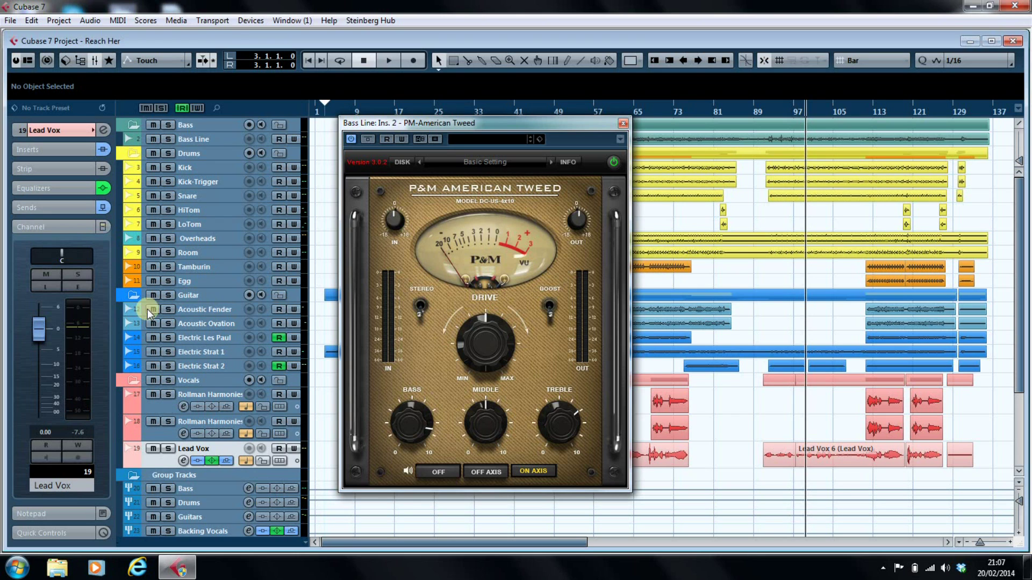
# Show the Bass Line track's Volume and Mute automation lanes and hide them again
pyautogui.click(129, 140)
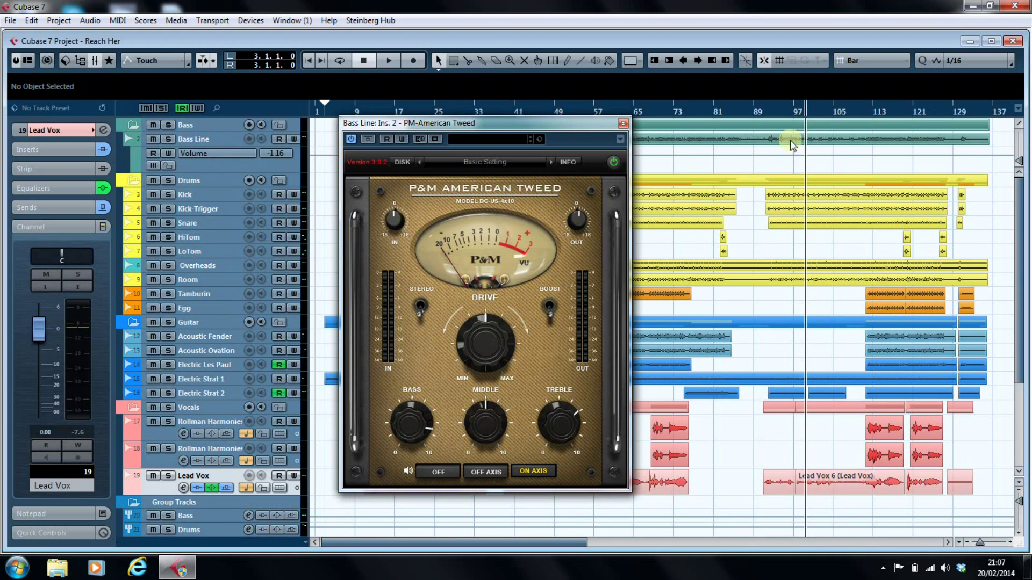
pyautogui.click(134, 170)
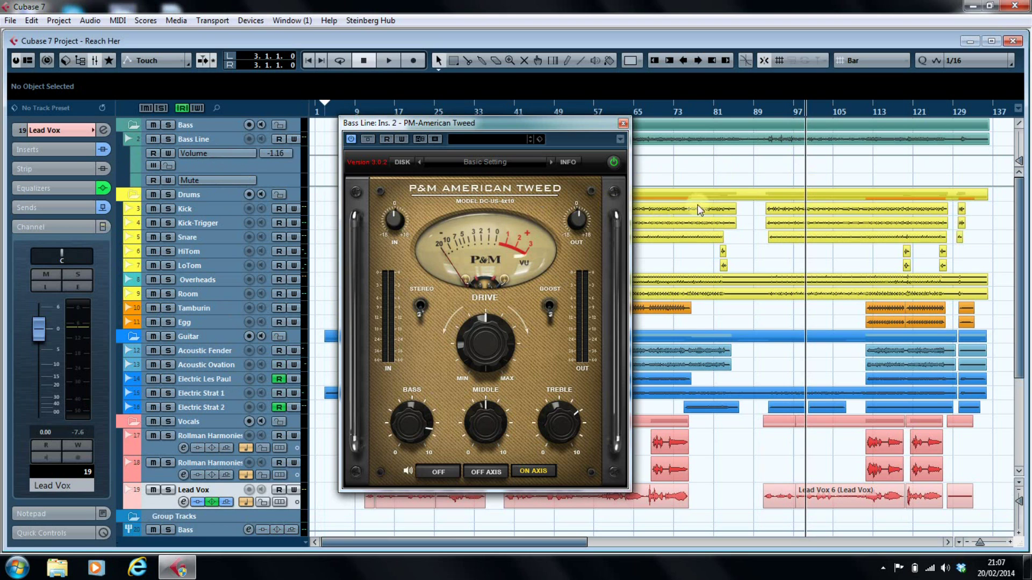
pyautogui.click(130, 143)
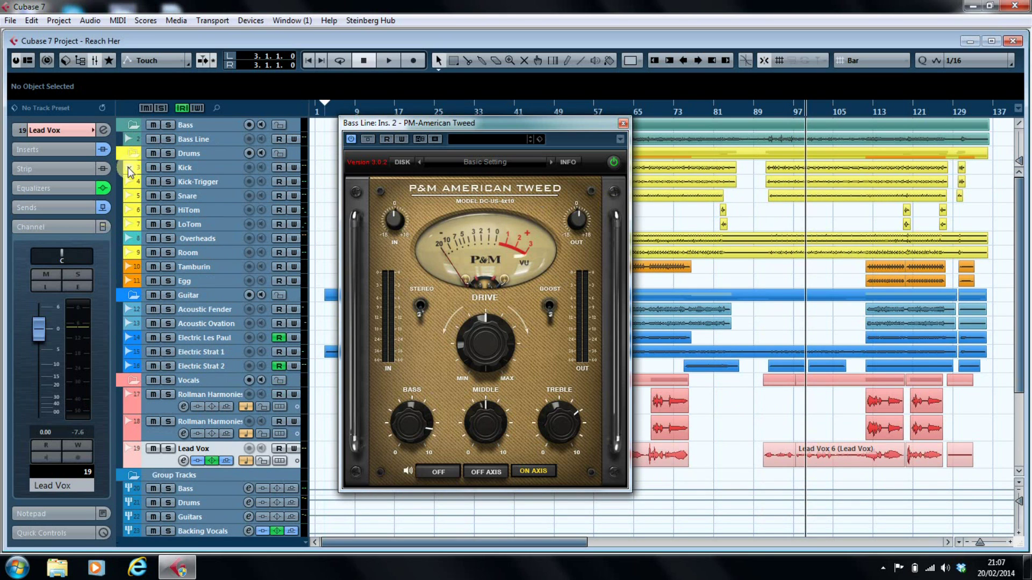
# Select the Drums group track, show its Mute automation lane and collapse it
pyautogui.click(190, 505)
pyautogui.click(129, 505)
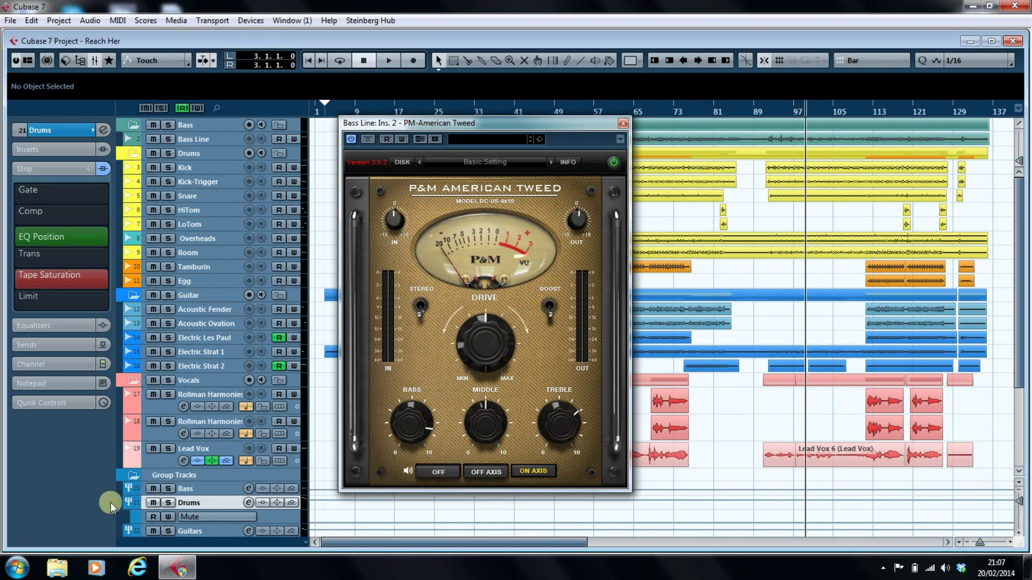
pyautogui.click(129, 504)
# Examine the Lead Vox Volume automation lane with the amp plug-in window moved aside, and collapse the lane
pyautogui.click(215, 449)
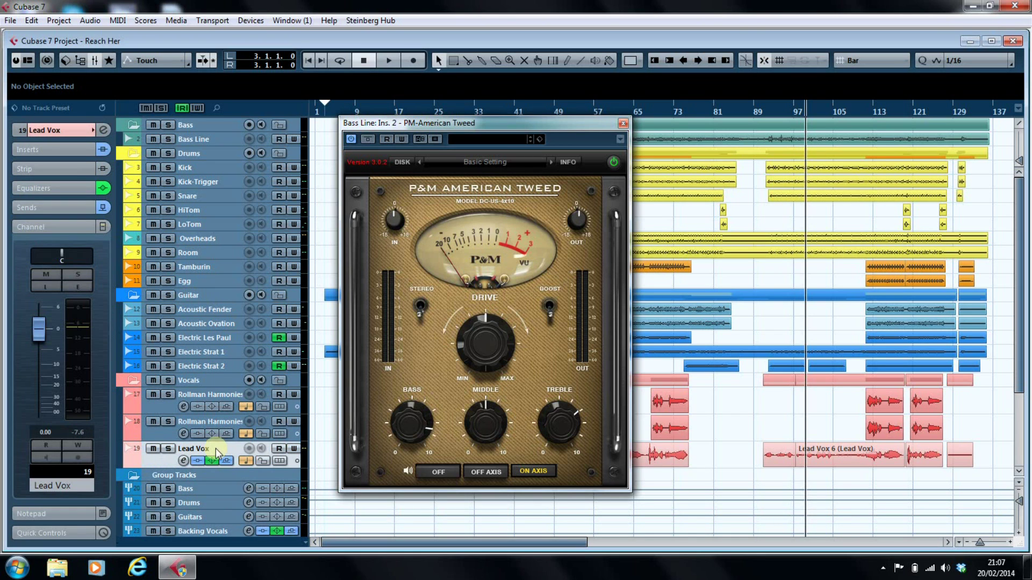
pyautogui.click(128, 462)
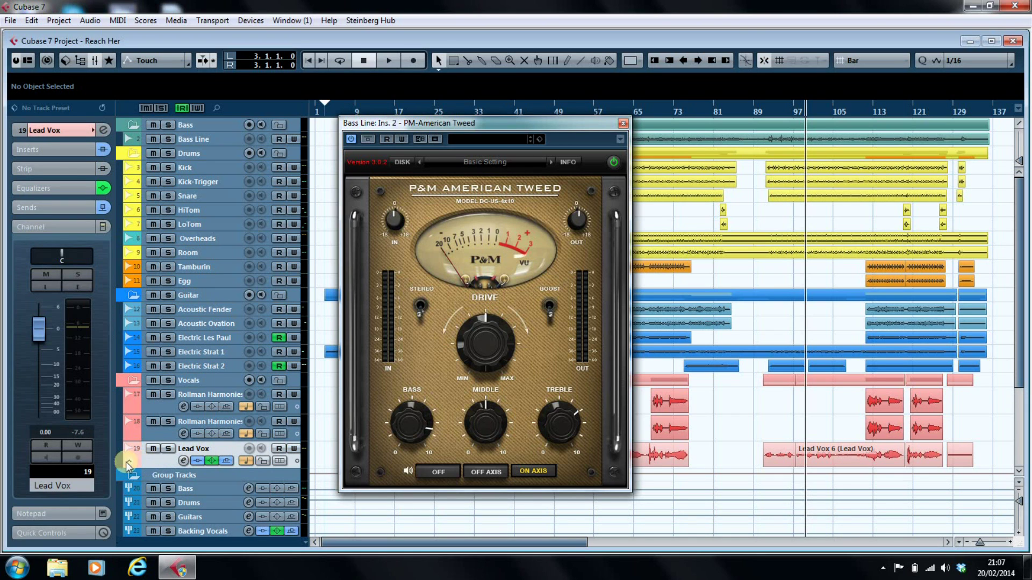
pyautogui.moveTo(477, 124); pyautogui.dragTo(551, 30)
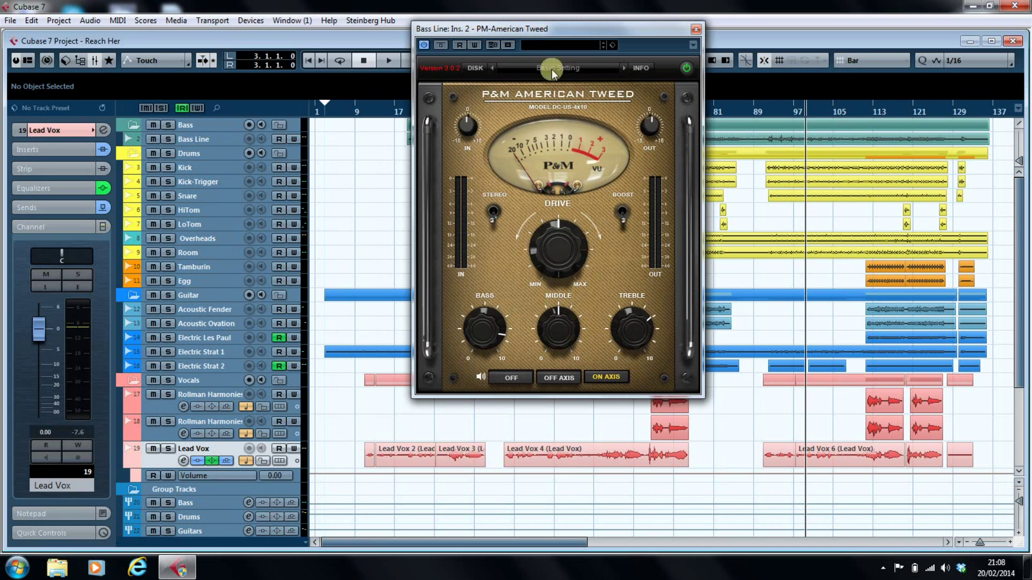
pyautogui.moveTo(581, 28); pyautogui.dragTo(544, 125)
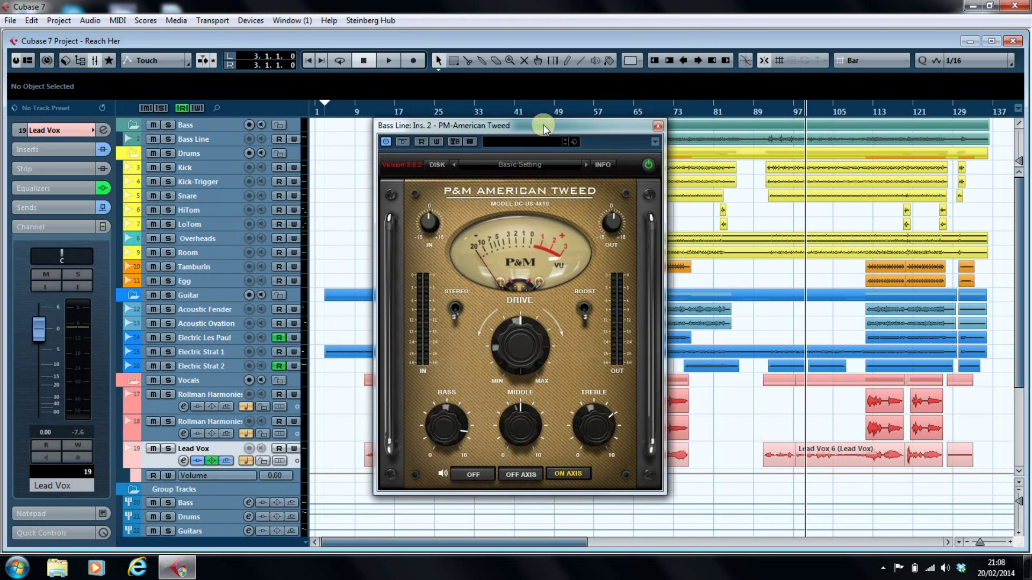
pyautogui.click(129, 464)
pyautogui.moveTo(498, 129); pyautogui.dragTo(467, 137)
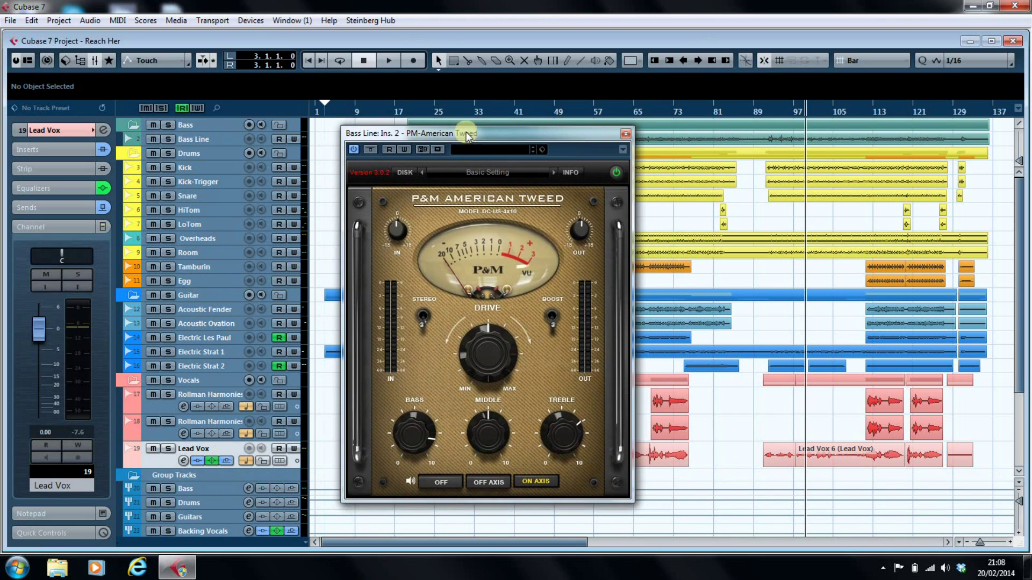
# Arm automation reading and writing on all tracks and start playback from bar 81
pyautogui.click(715, 109)
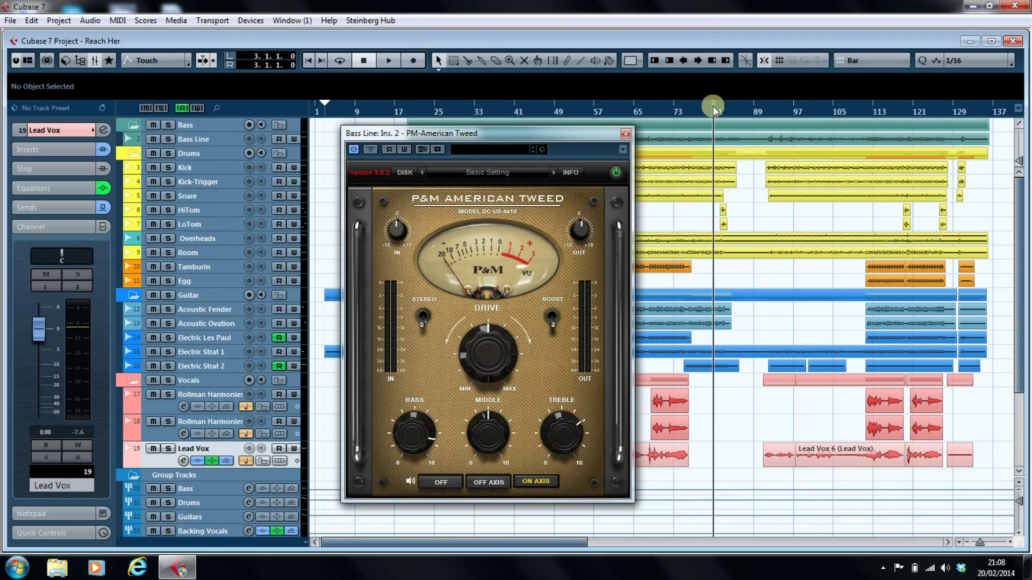
pyautogui.click(558, 319)
pyautogui.click(198, 108)
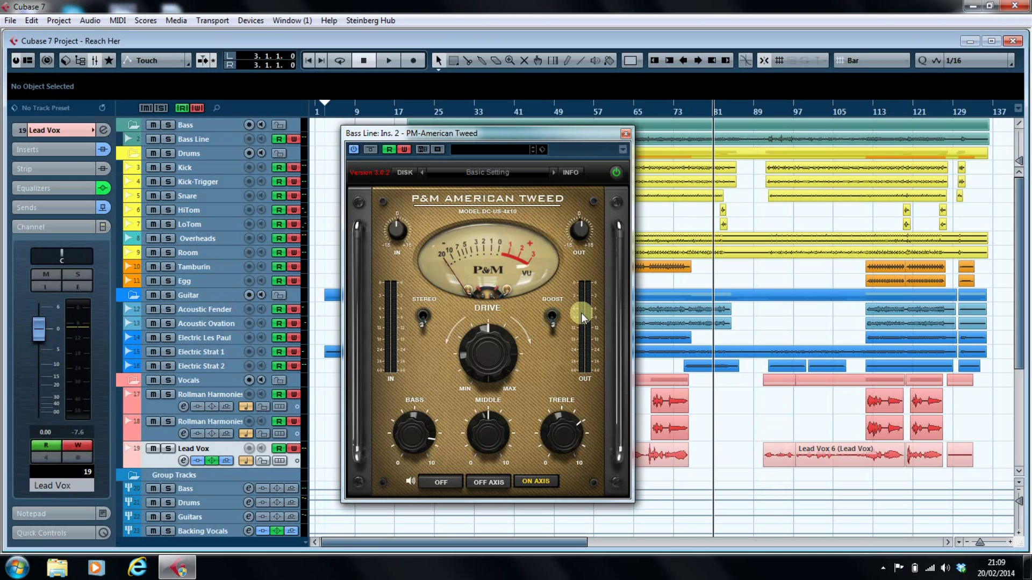
pyautogui.press('space')
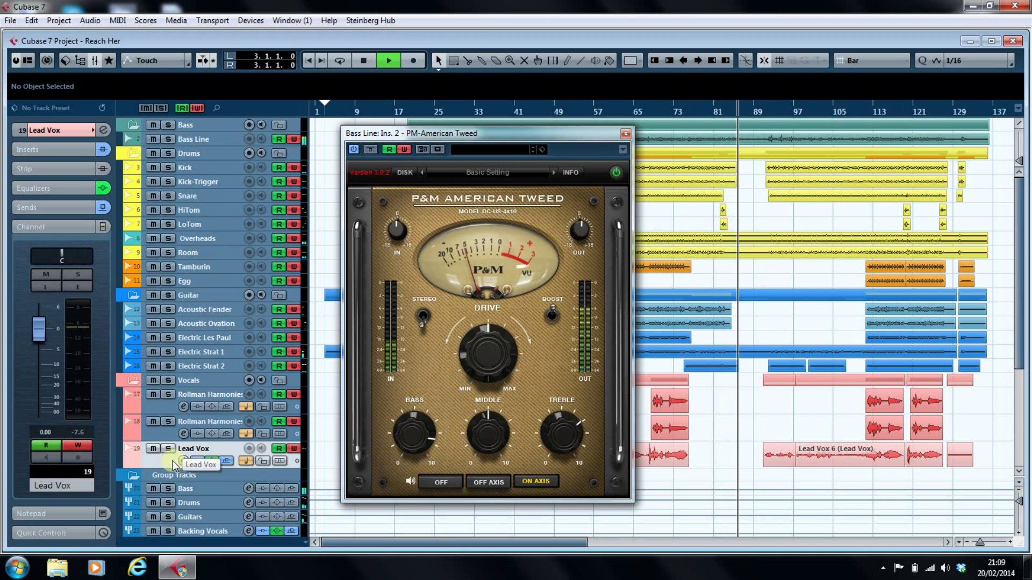
# Record automation muting the Drums group from about bar 89 to 98, switching BOOST off and fading Lead Vox to -∞
pyautogui.click(150, 503)
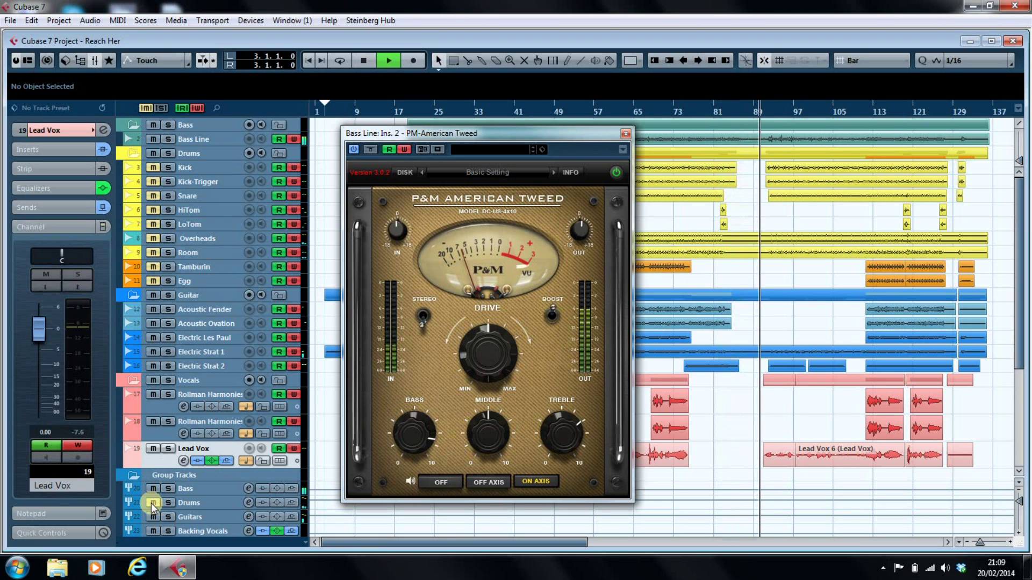
pyautogui.click(554, 317)
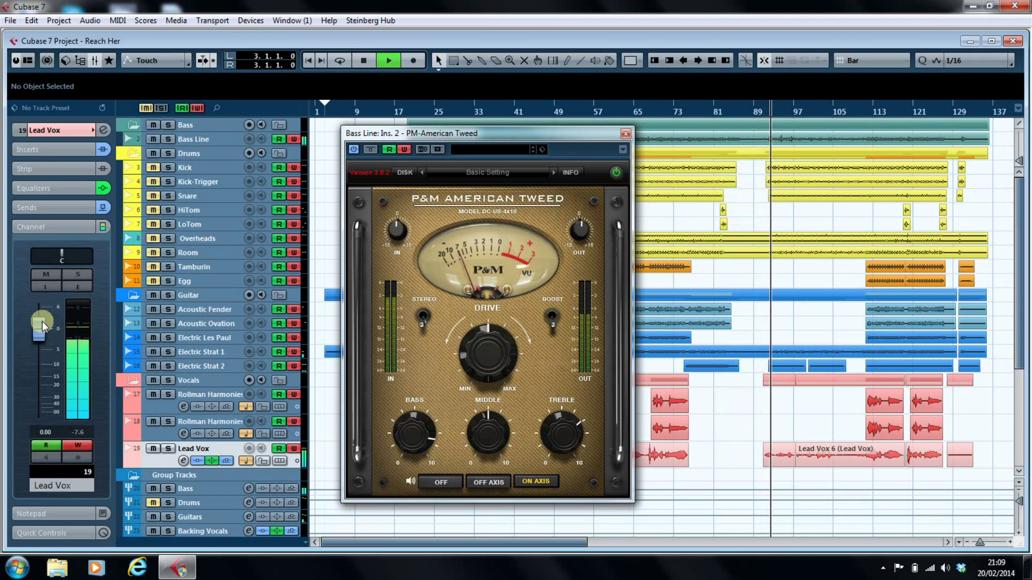
pyautogui.moveTo(41, 322); pyautogui.dragTo(40, 411)
pyautogui.click(154, 503)
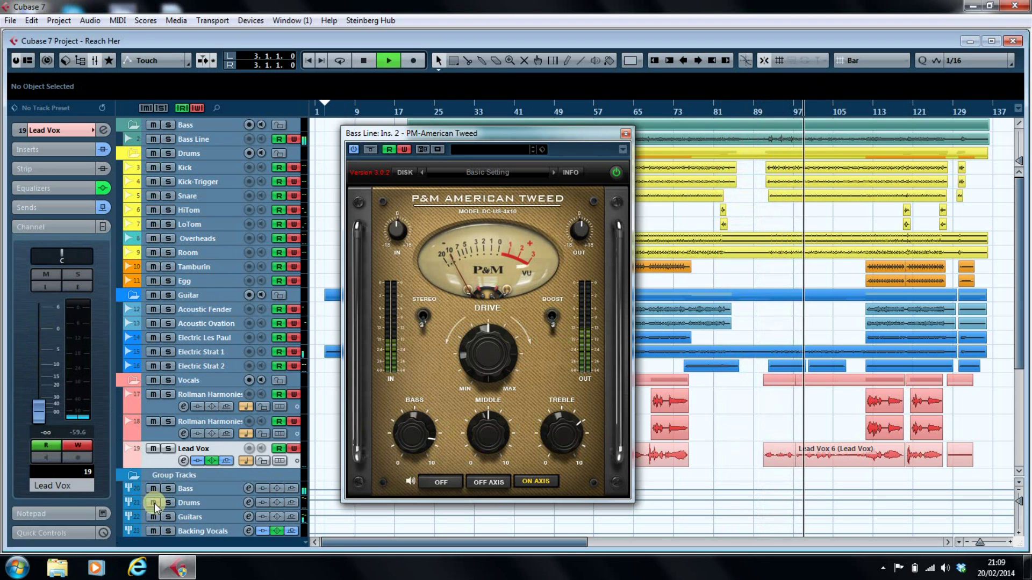
# Reset the Lead Vox fader to 0.00, stop playback and disable automation writing on all tracks
pyautogui.click(39, 419)
pyautogui.keyDown('ctrl'); pyautogui.click(37, 417); pyautogui.keyUp('ctrl')
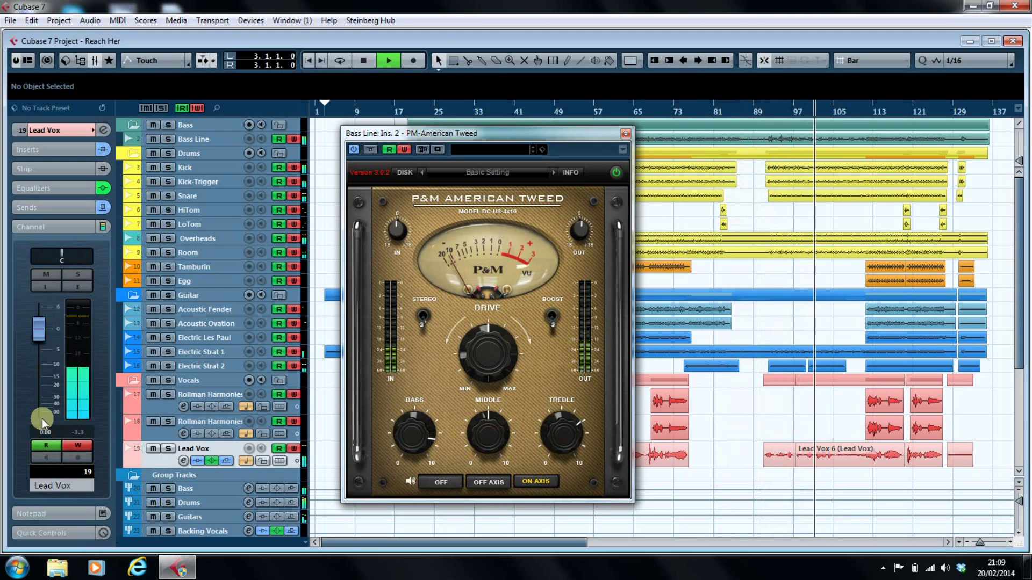
pyautogui.press('space')
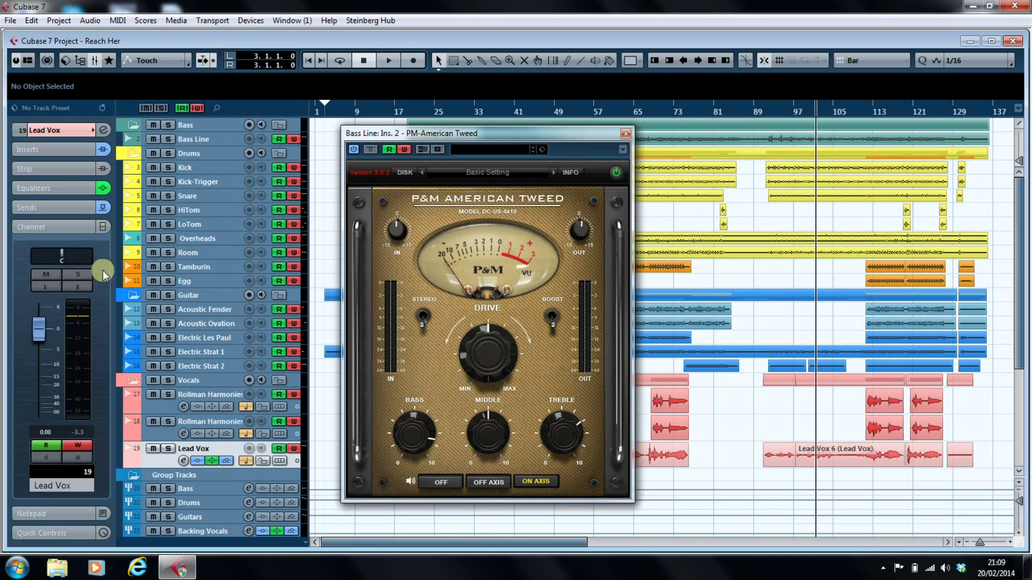
pyautogui.click(198, 108)
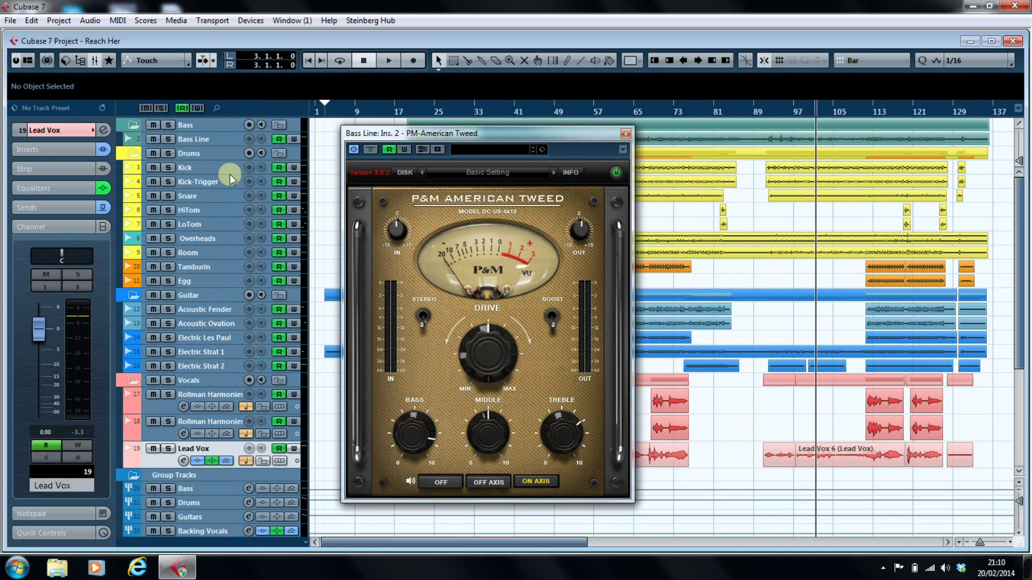
# Show the Bass Line automation lanes including BOOST, and the Lead Vox Volume lane, to examine the recorded curves
pyautogui.click(128, 139)
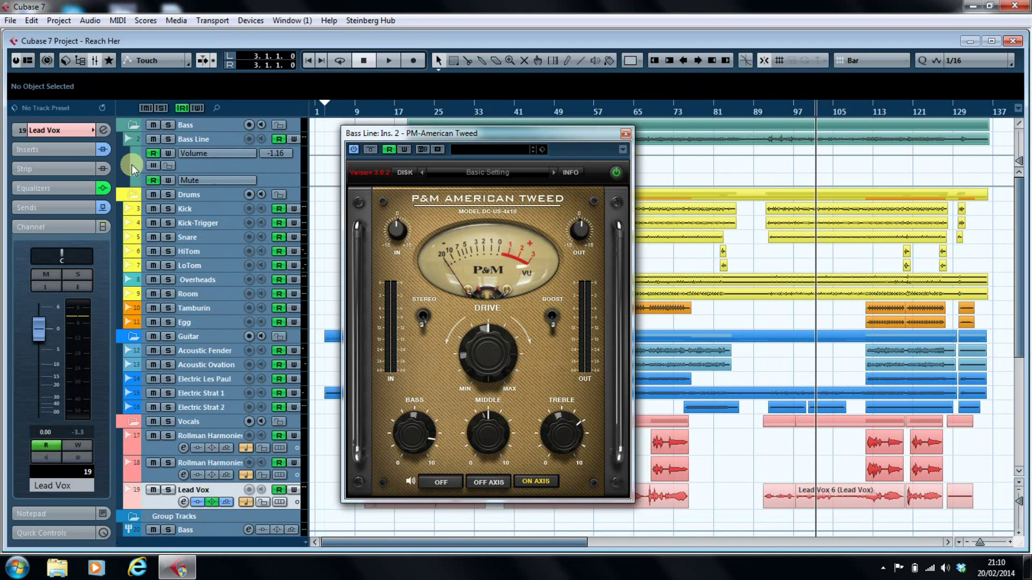
pyautogui.click(134, 183)
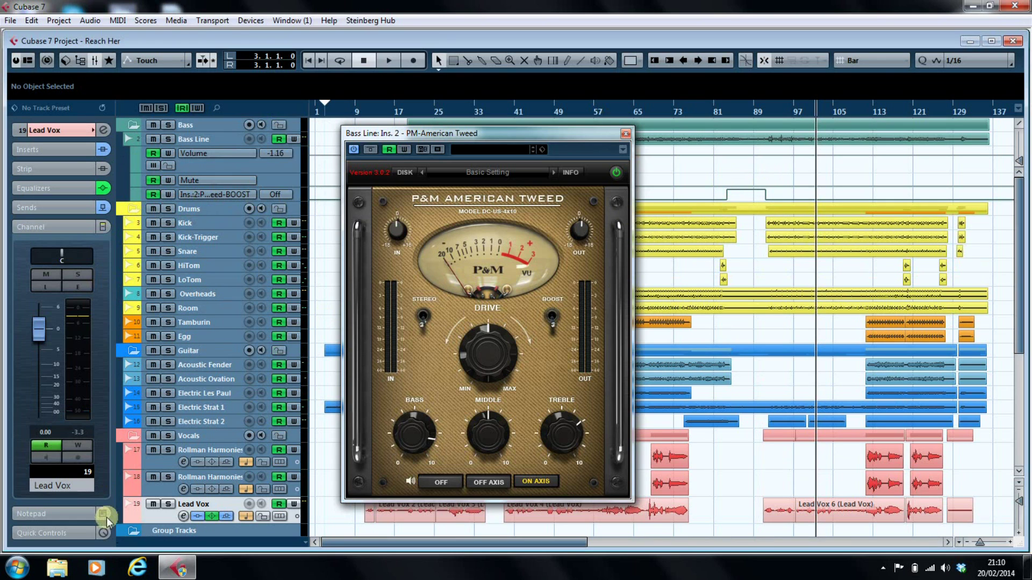
pyautogui.click(128, 519)
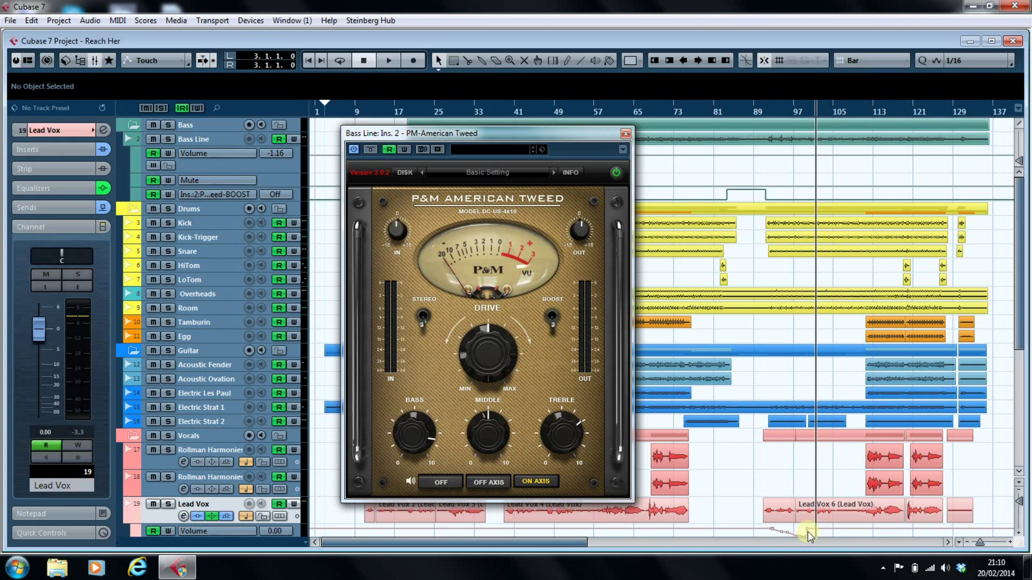
pyautogui.moveTo(809, 535); pyautogui.dragTo(807, 536)
# Close the amp plug-in window and examine the Drums group's recorded Mute automation lane
pyautogui.scroll(-6, 152, 403)
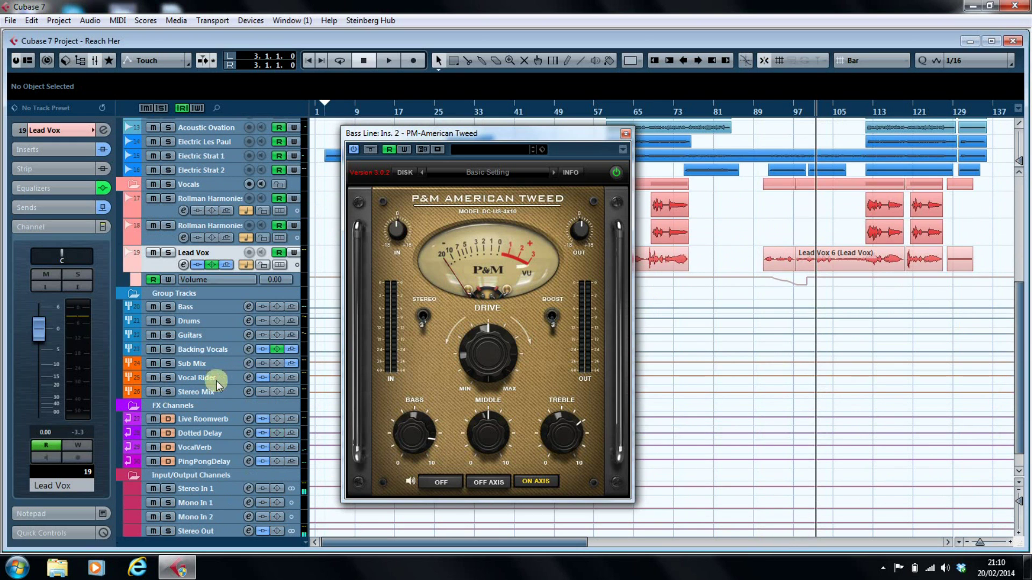
pyautogui.click(625, 133)
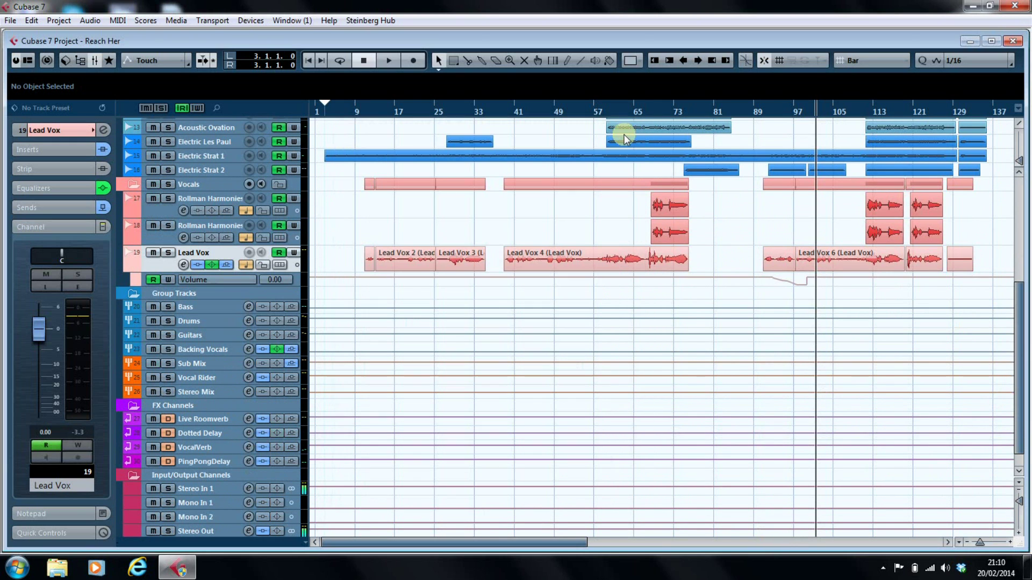
pyautogui.click(130, 321)
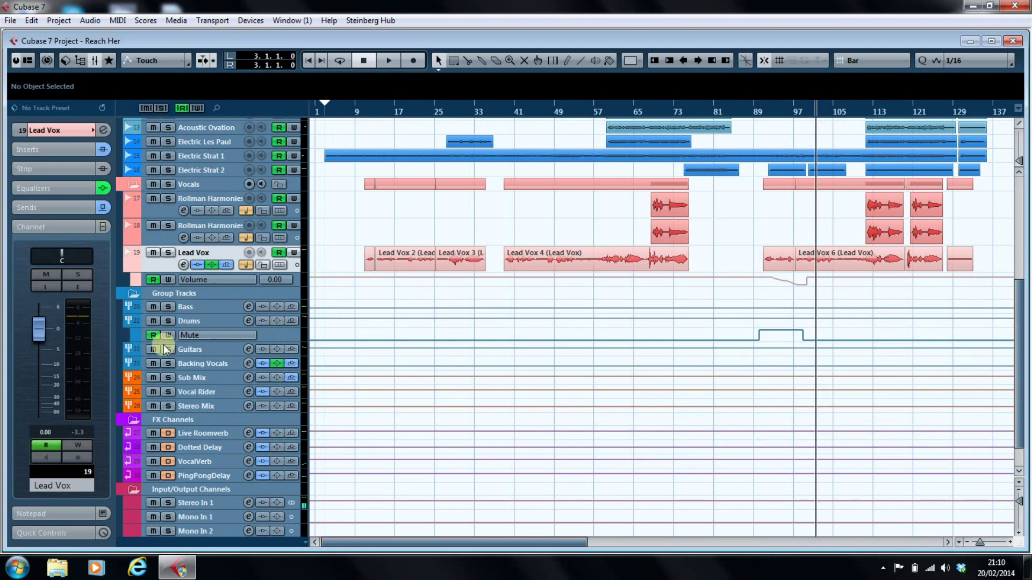
pyautogui.click(758, 340)
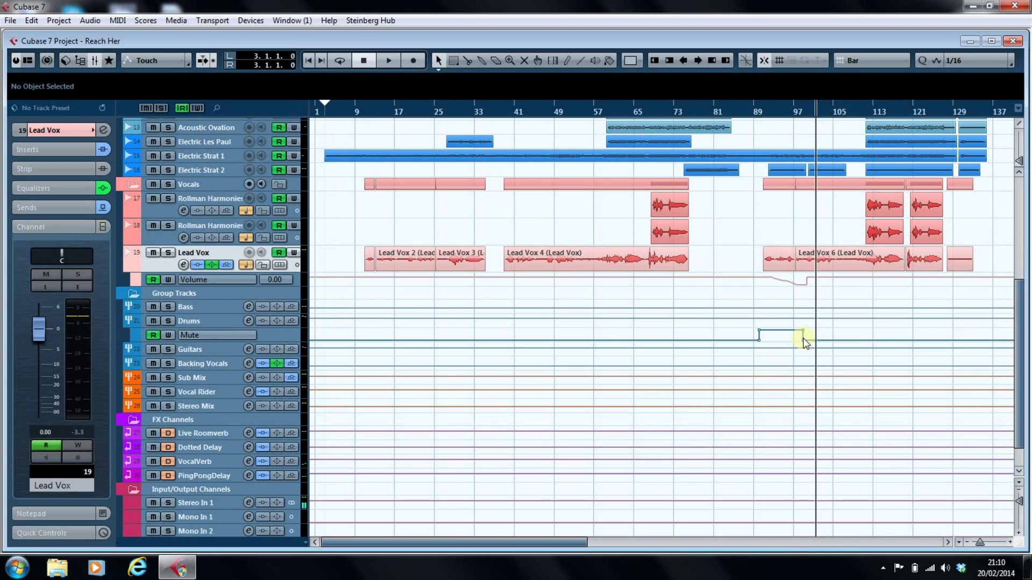
pyautogui.click(129, 322)
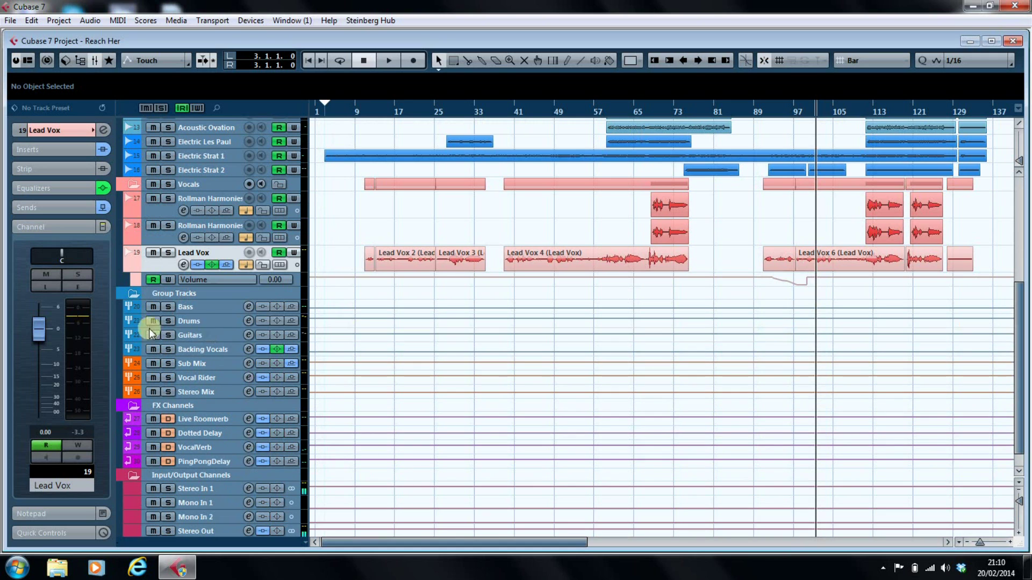
pyautogui.click(202, 329)
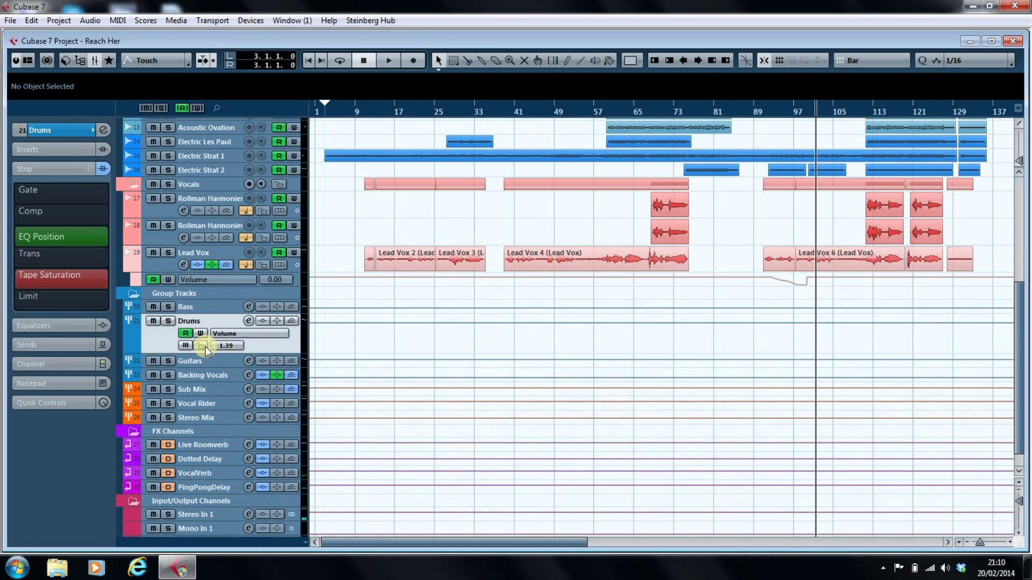
pyautogui.click(205, 347)
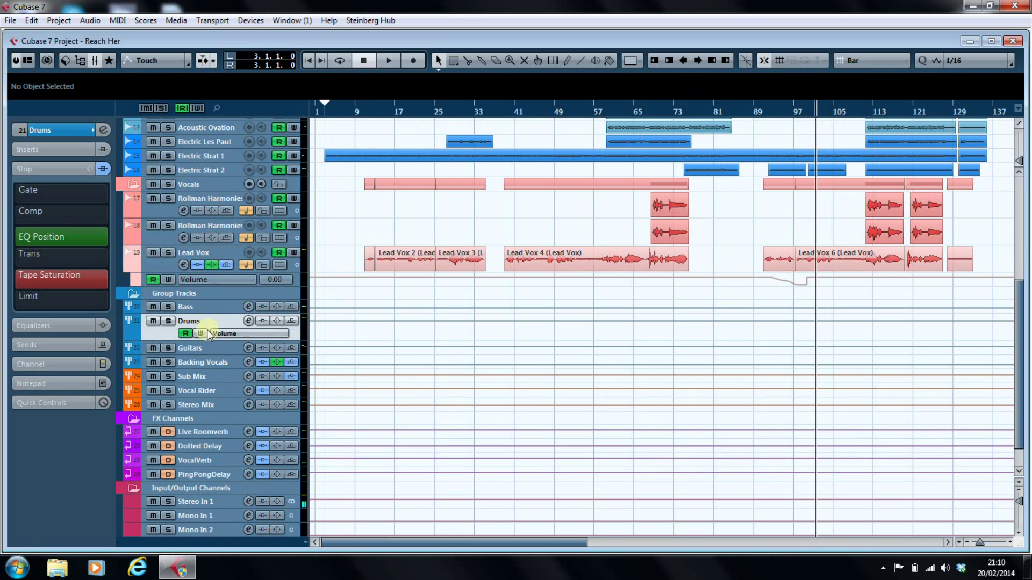
# Reopen the PM-American Tweed insert from the Bass Line track and hide that track's automation lanes
pyautogui.scroll(6, 225, 289)
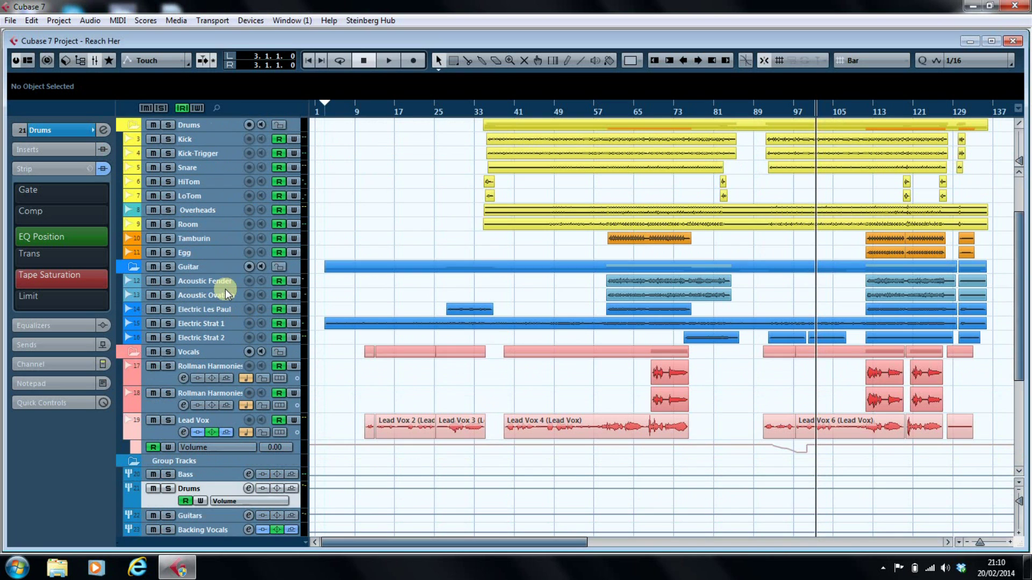
pyautogui.click(205, 421)
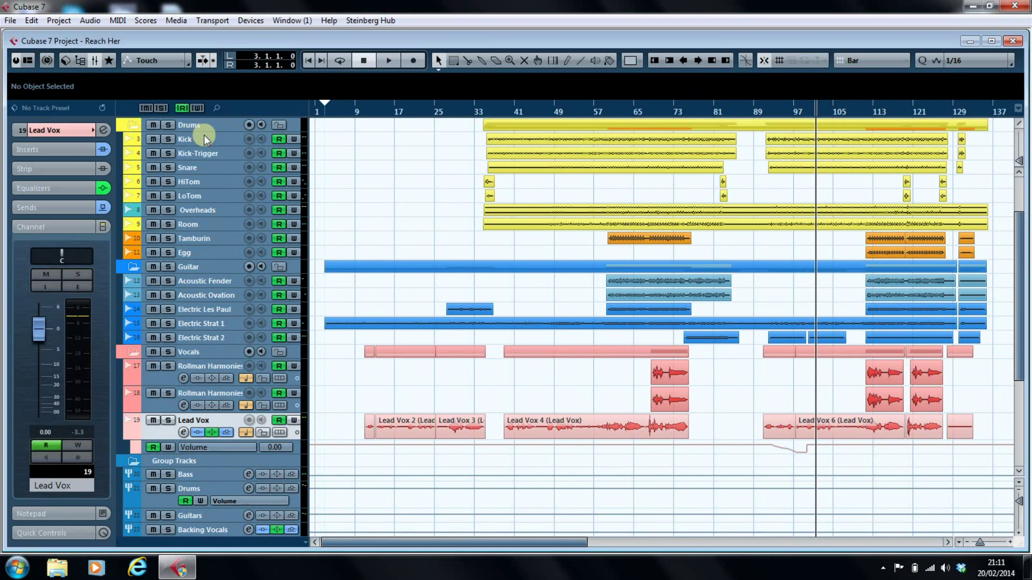
pyautogui.scroll(3, 207, 146)
pyautogui.click(196, 142)
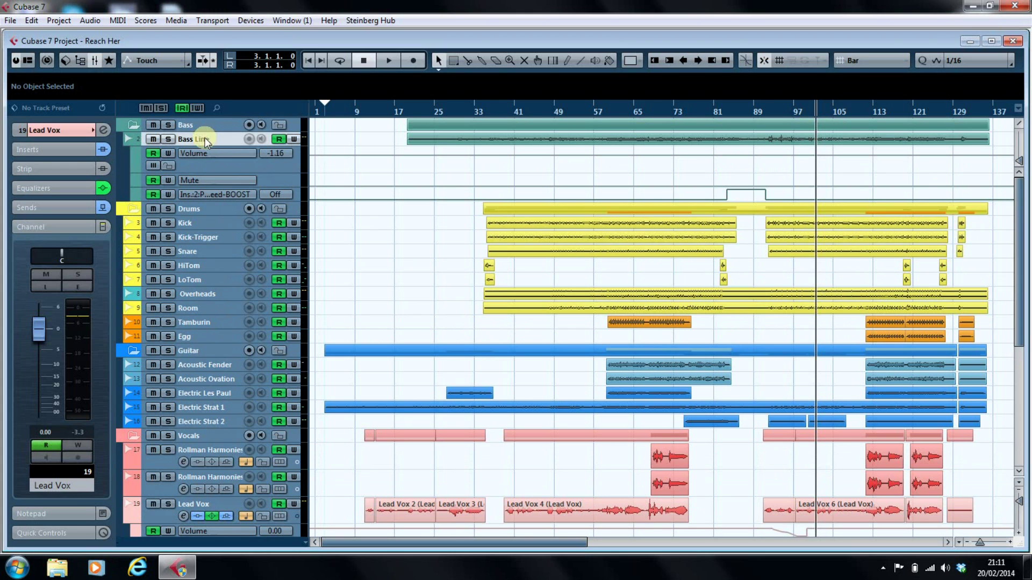
pyautogui.click(27, 150)
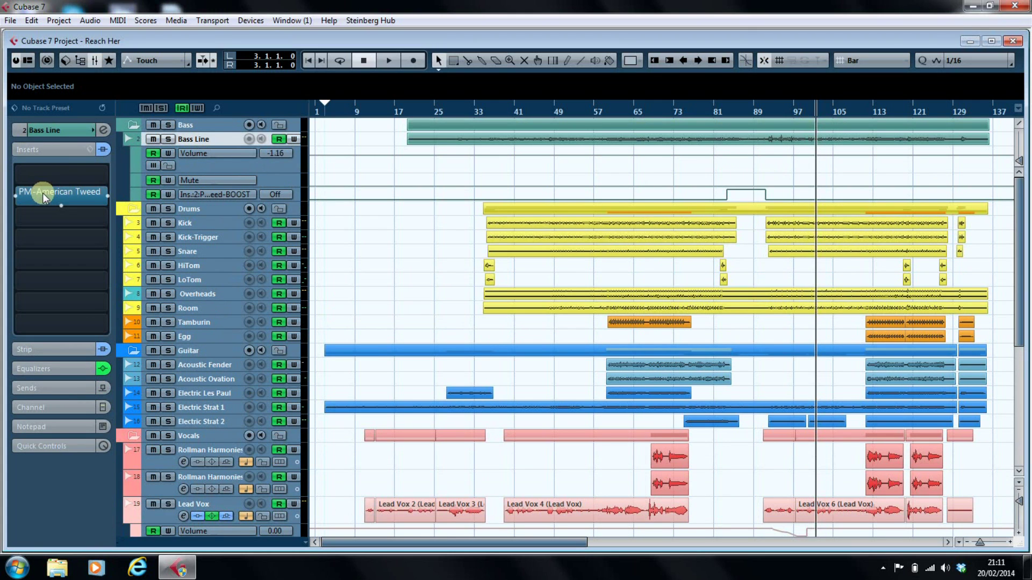
pyautogui.click(43, 192)
pyautogui.click(128, 140)
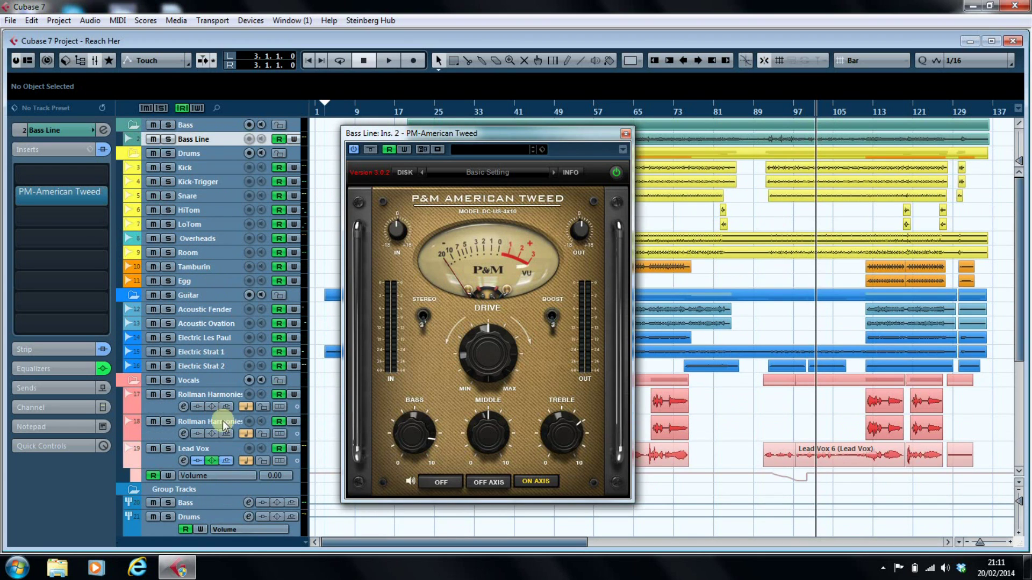
# Show the Lead Vox channel fader and play the song from bar 81 to check the recorded automation
pyautogui.click(205, 448)
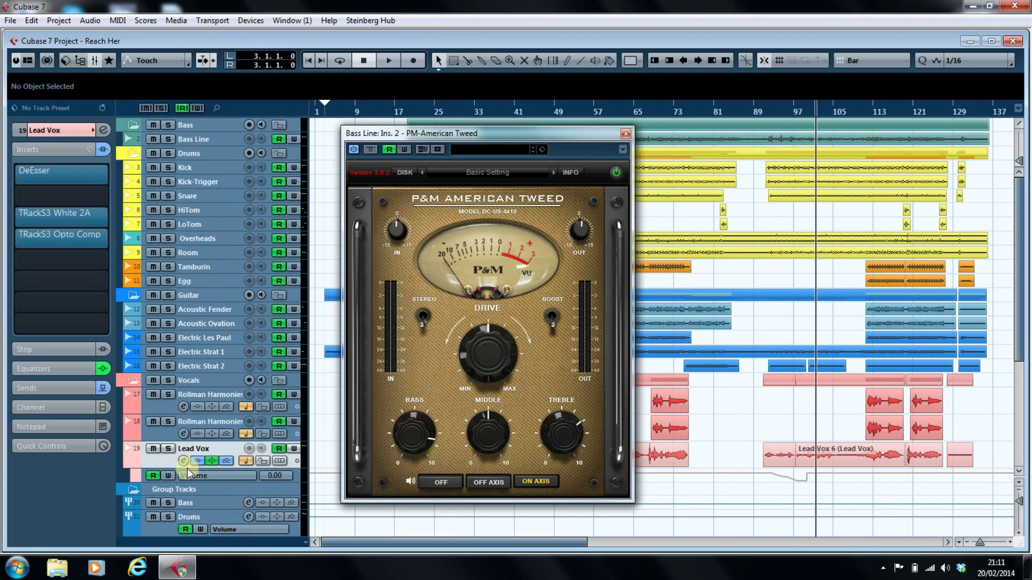
pyautogui.click(29, 408)
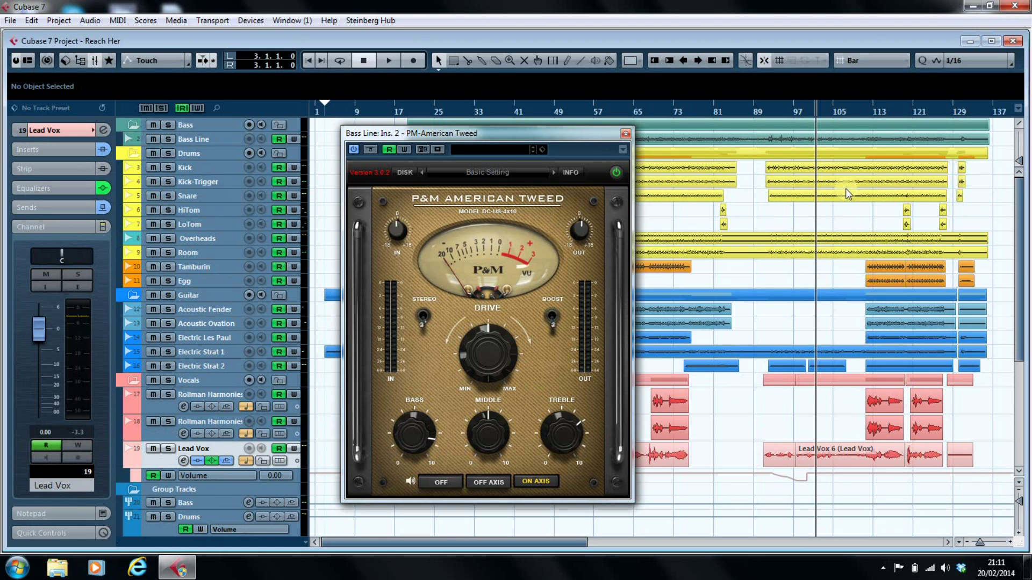
pyautogui.click(712, 113)
pyautogui.press('space')
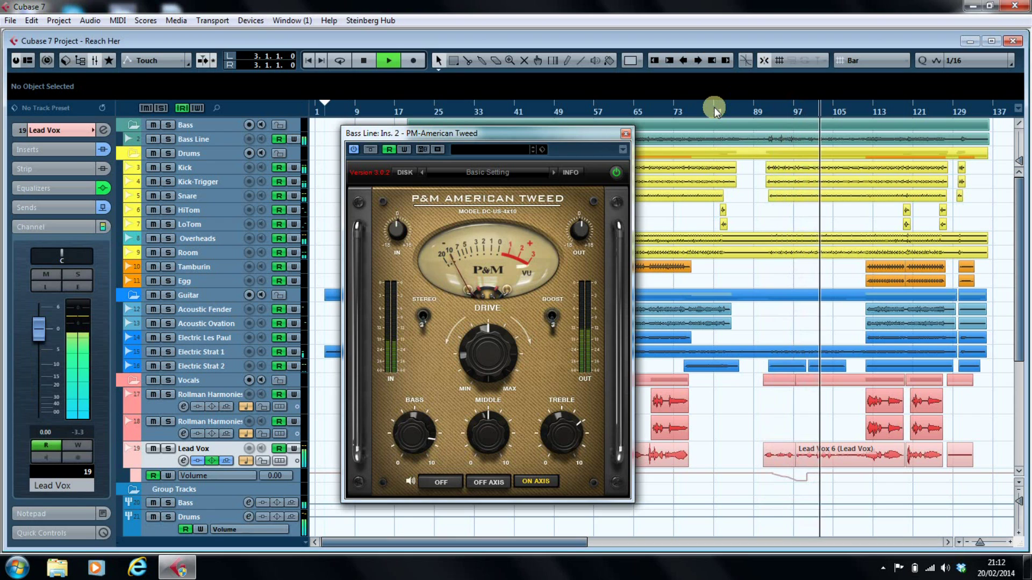
pyautogui.press('space')
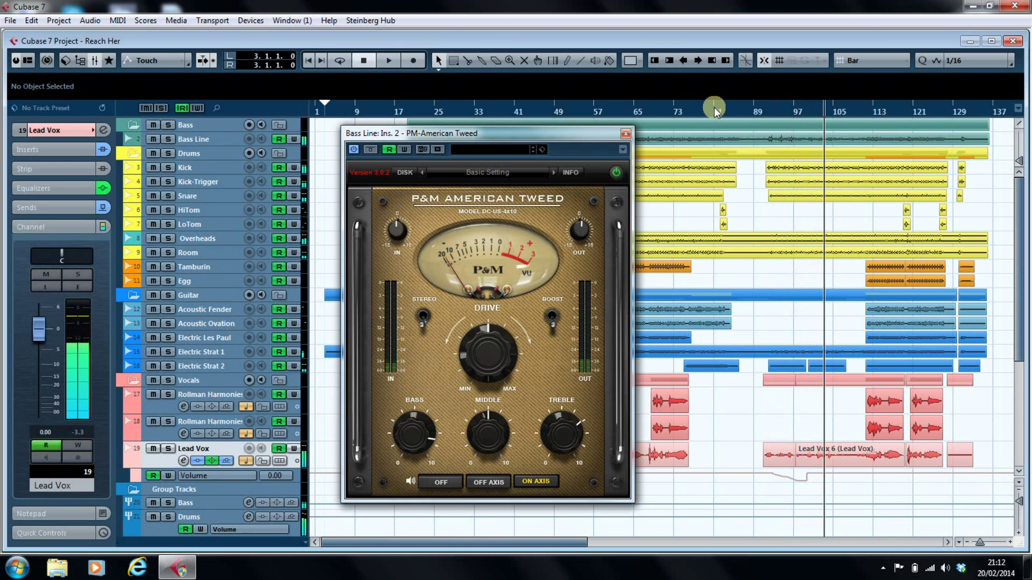